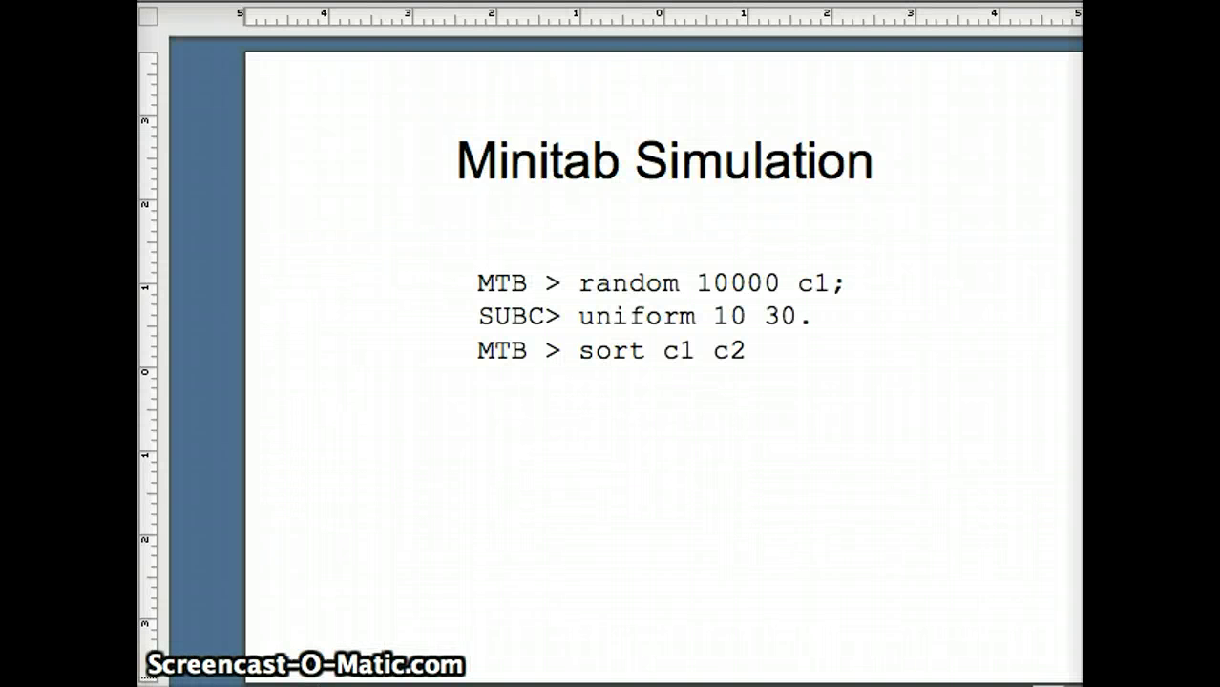
Advance to the Example slide on uniform X over [0, 50], then on to the P(X < 30) diagram
key("Page_Down")
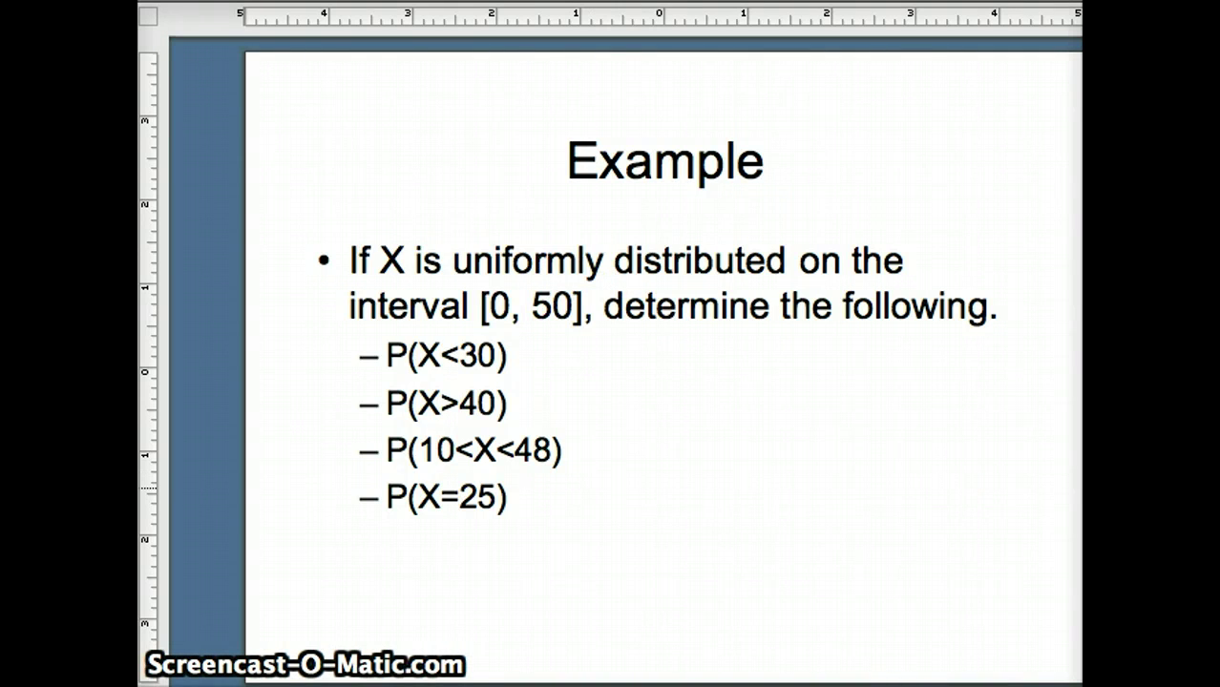
key("Page_Down")
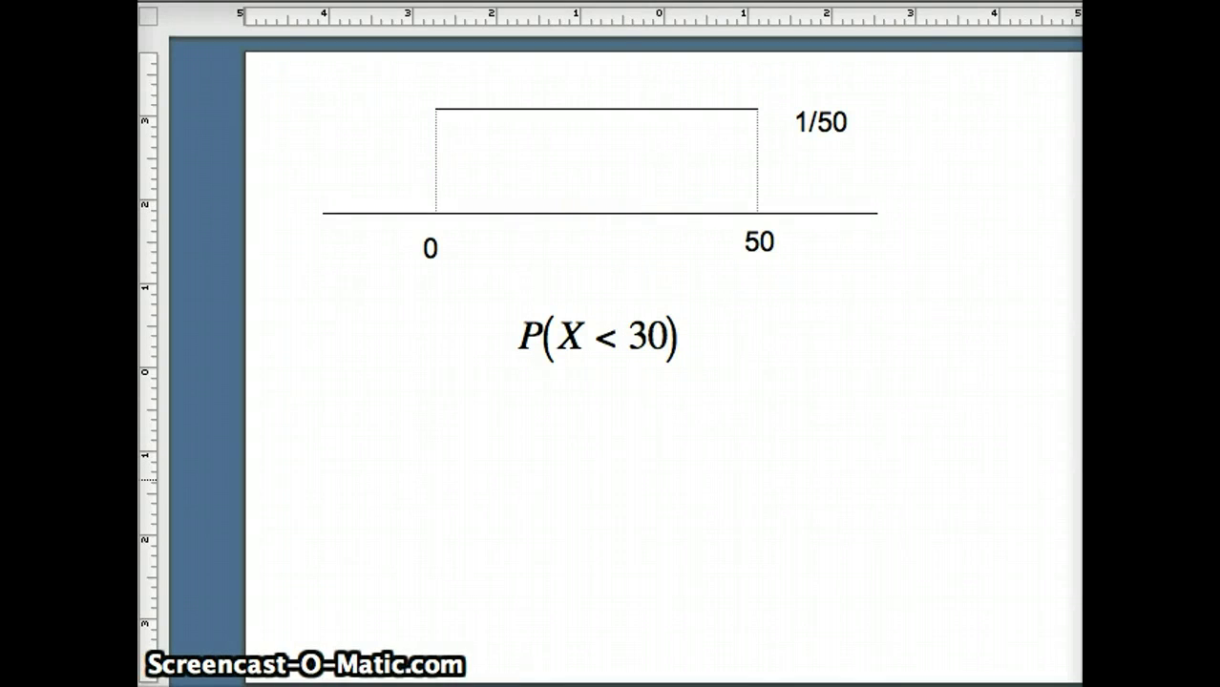
Shade 0 to 30, reveal P(X < 30) = 30/50 = 0.6, and advance to the P(X > 40) slide
key("Page_Down")
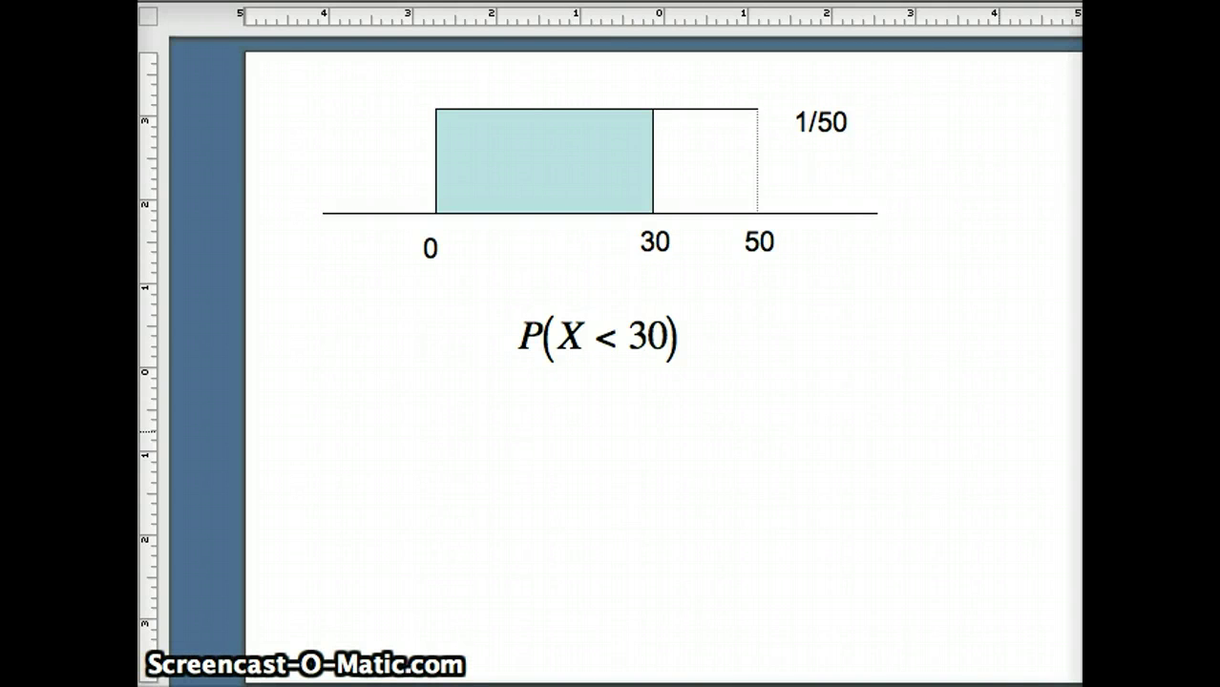
key("Right")
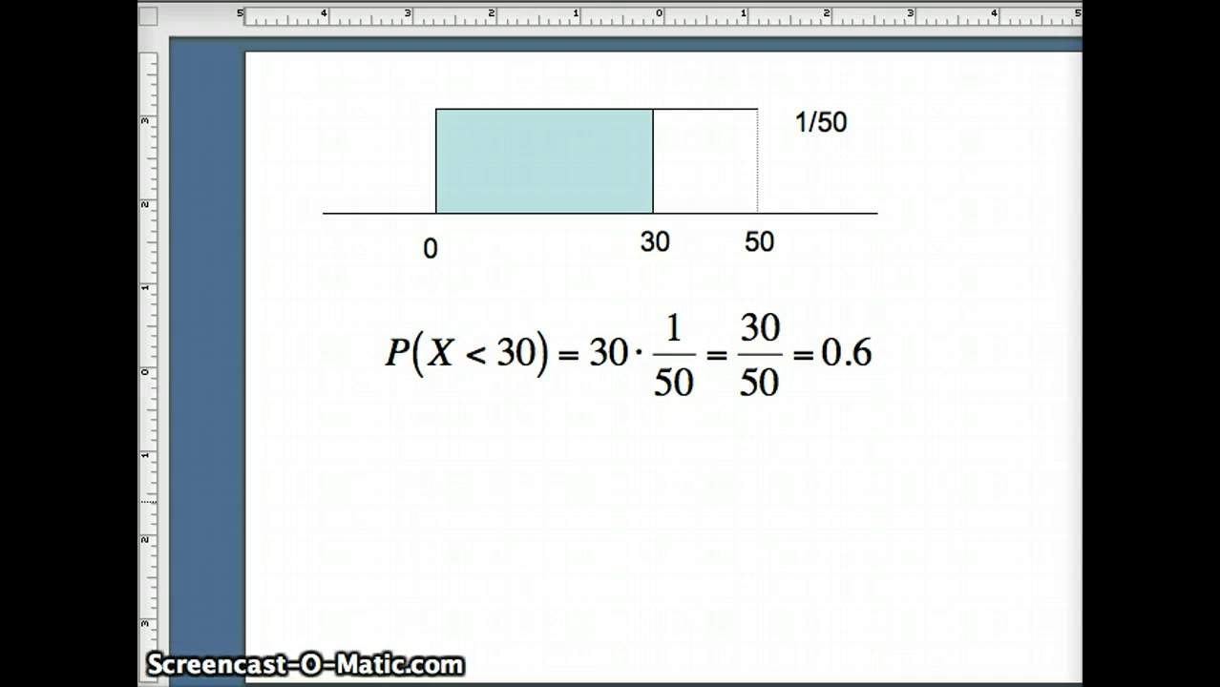
key("Right")
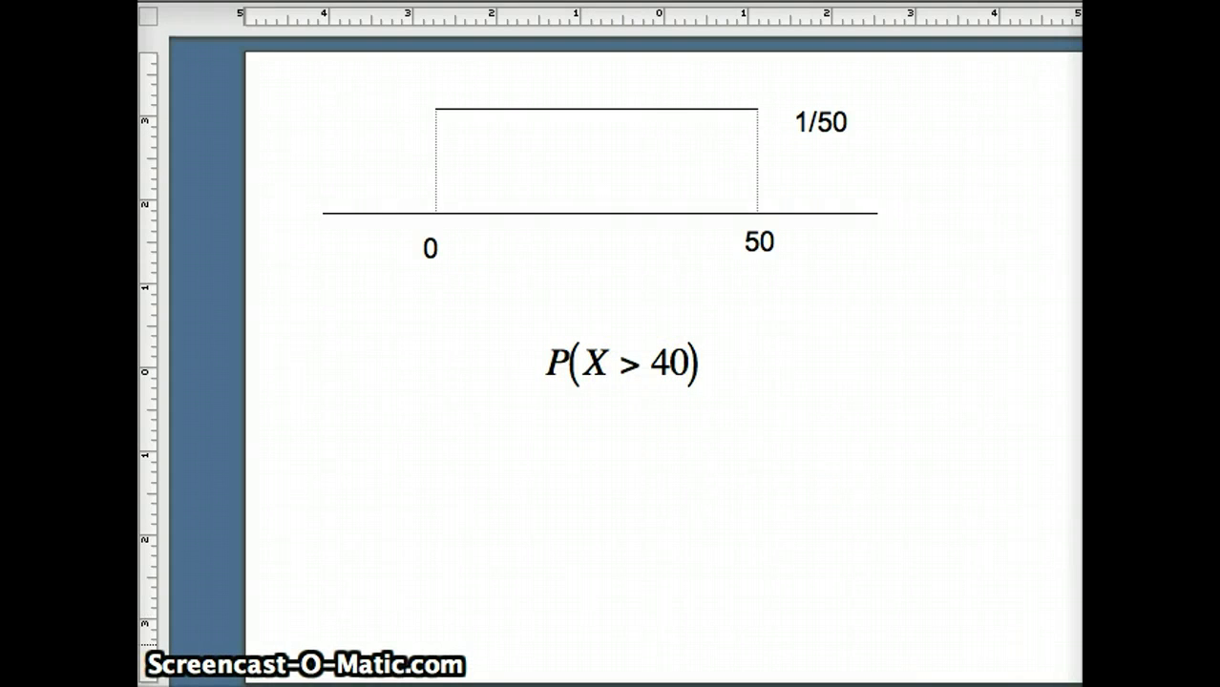
key("Right")
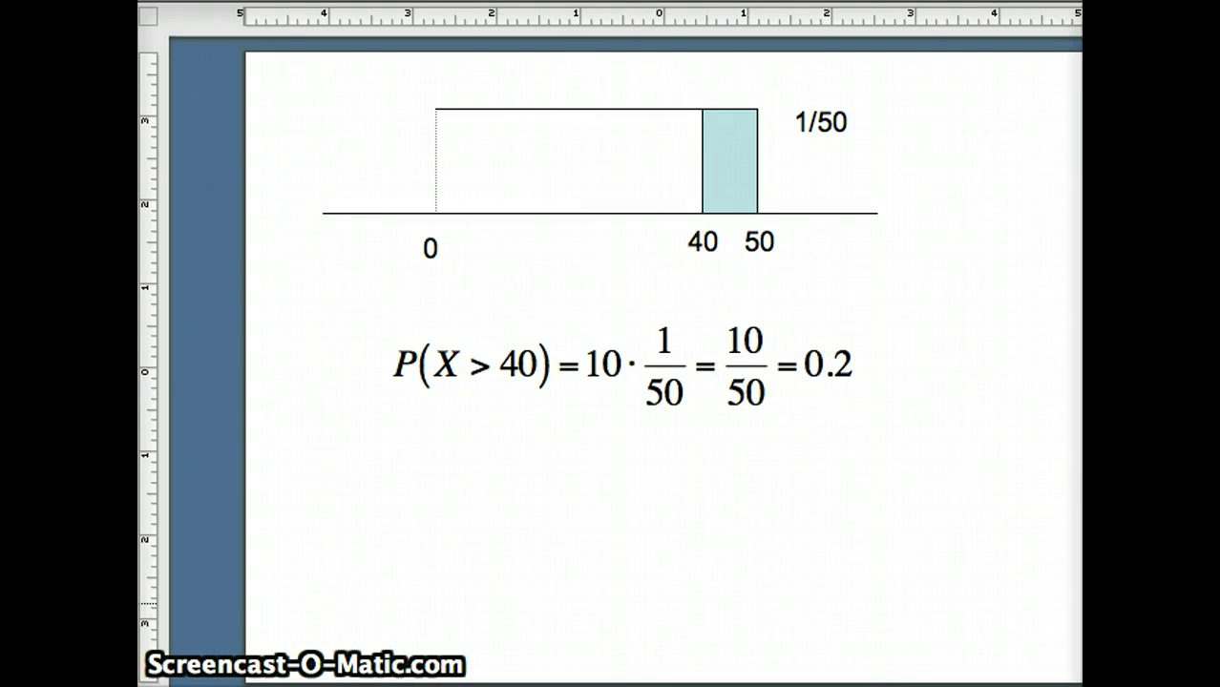
Move from the P(X > 40) = 0.2 solution on to the P(10 < X < 48) slide
key("Page_Down")
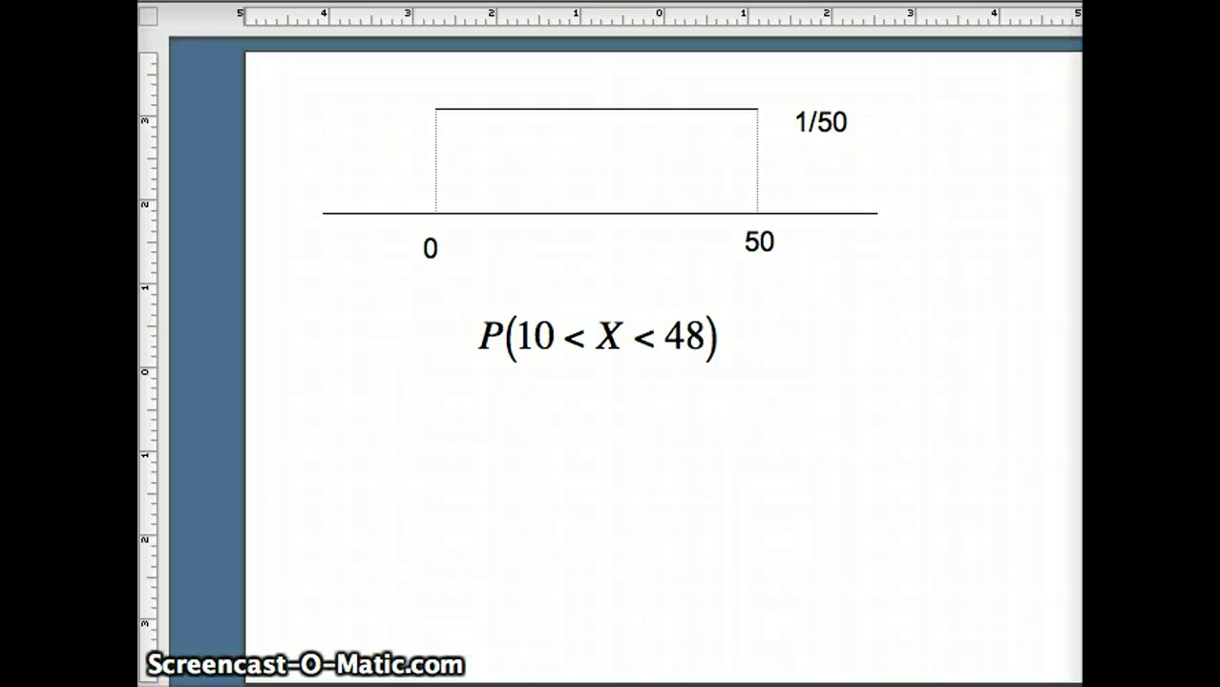
Reveal P(10 < X < 48) = 38/50 = 0.76 with 10 to 48 shaded, then reach the P(X = 25) slide
key("Page_Down")
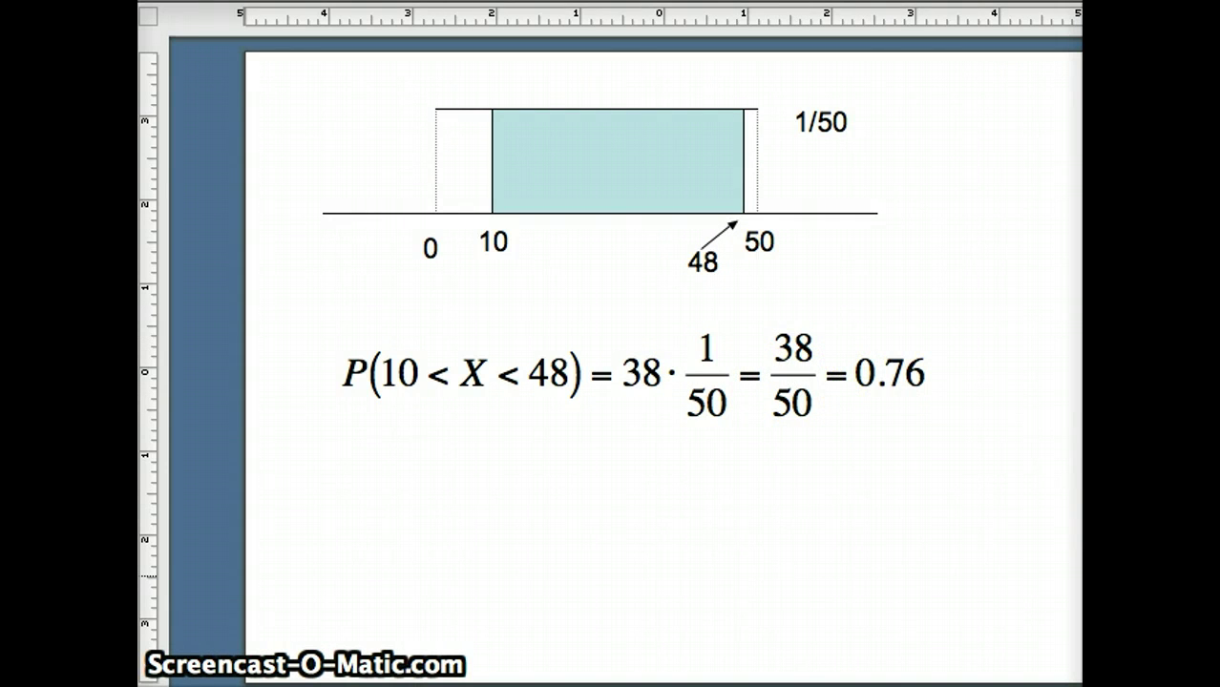
key("Page_Down")
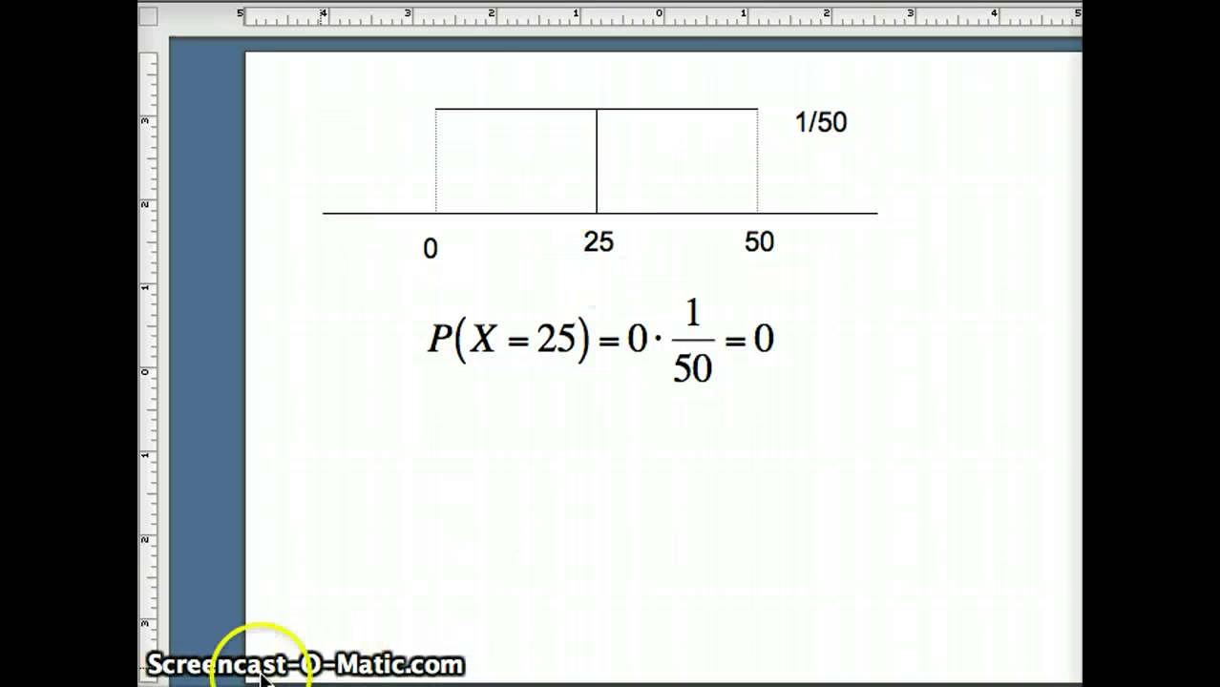
Leave the slides to show the Minitab session with 10000 sorted uniform 0 to 50 values
key("Page_Down")
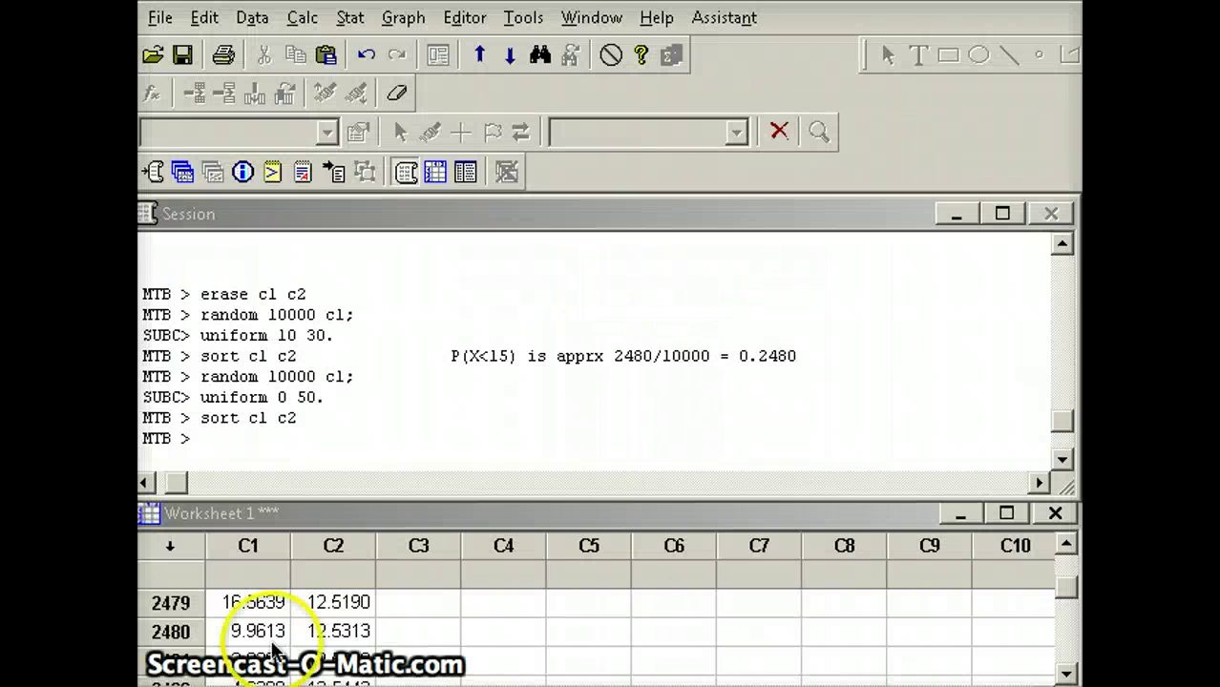
Start the note 'P(X < 30) is appr' after sort c1 c2 and scroll Worksheet 1 to rows near 5958
left_click(377, 410)
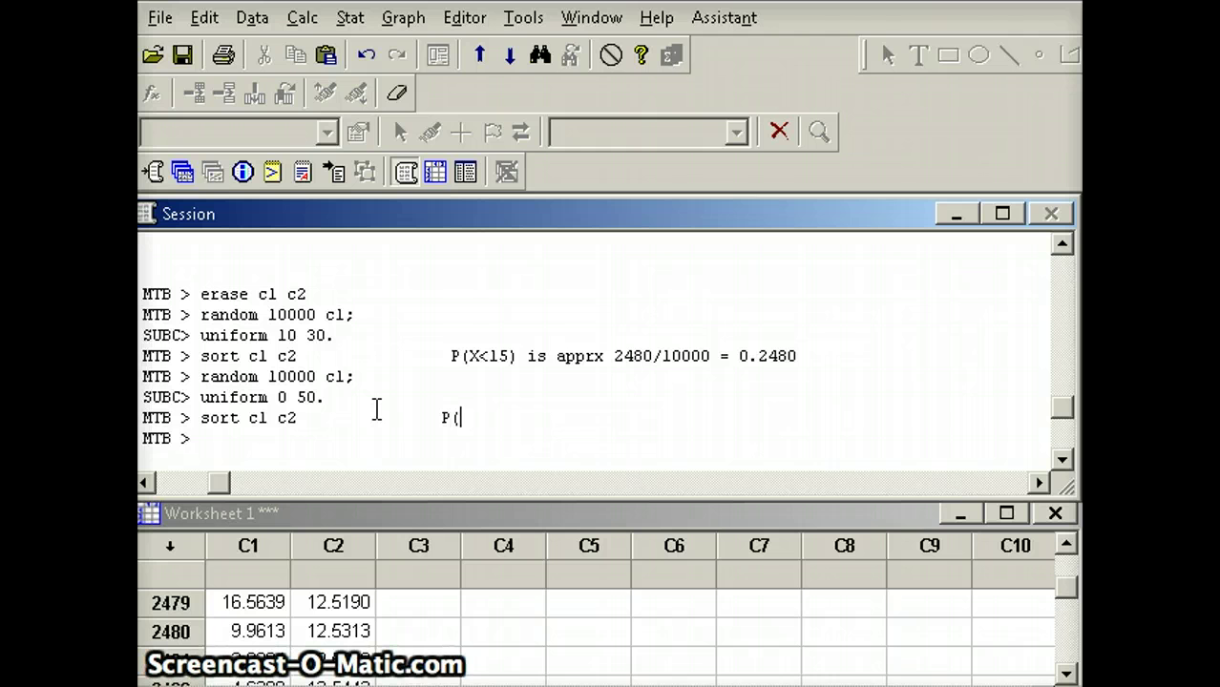
type("P(X < 30)")
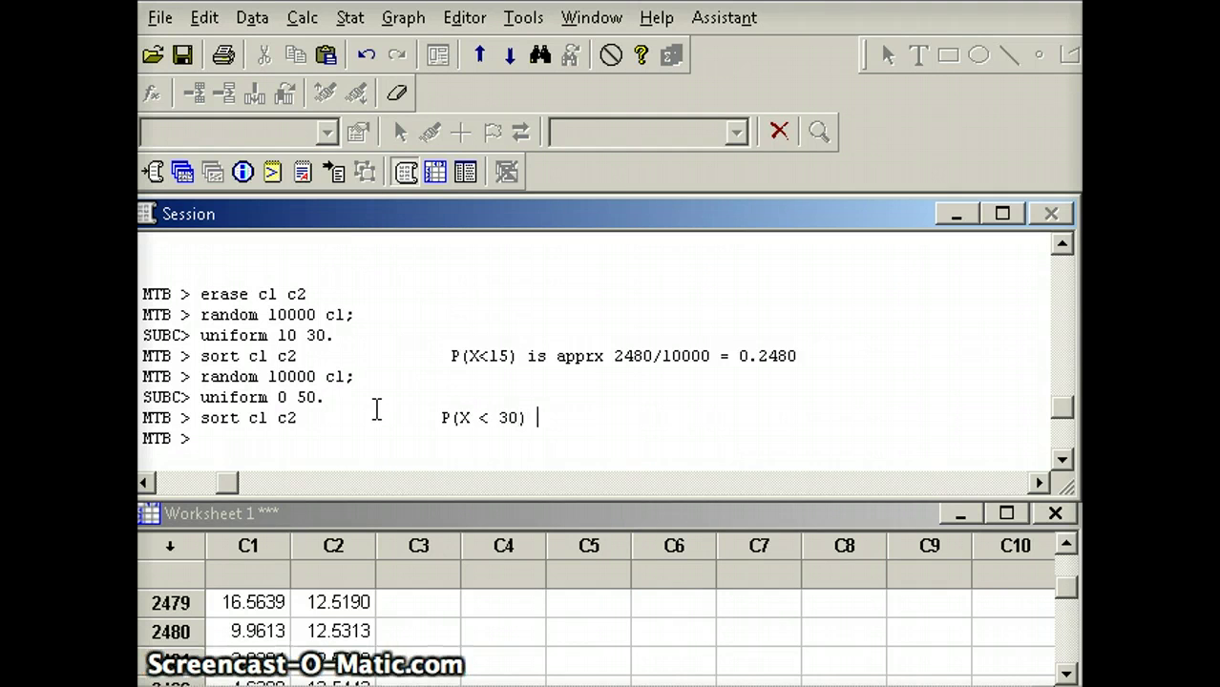
type(" is approx")
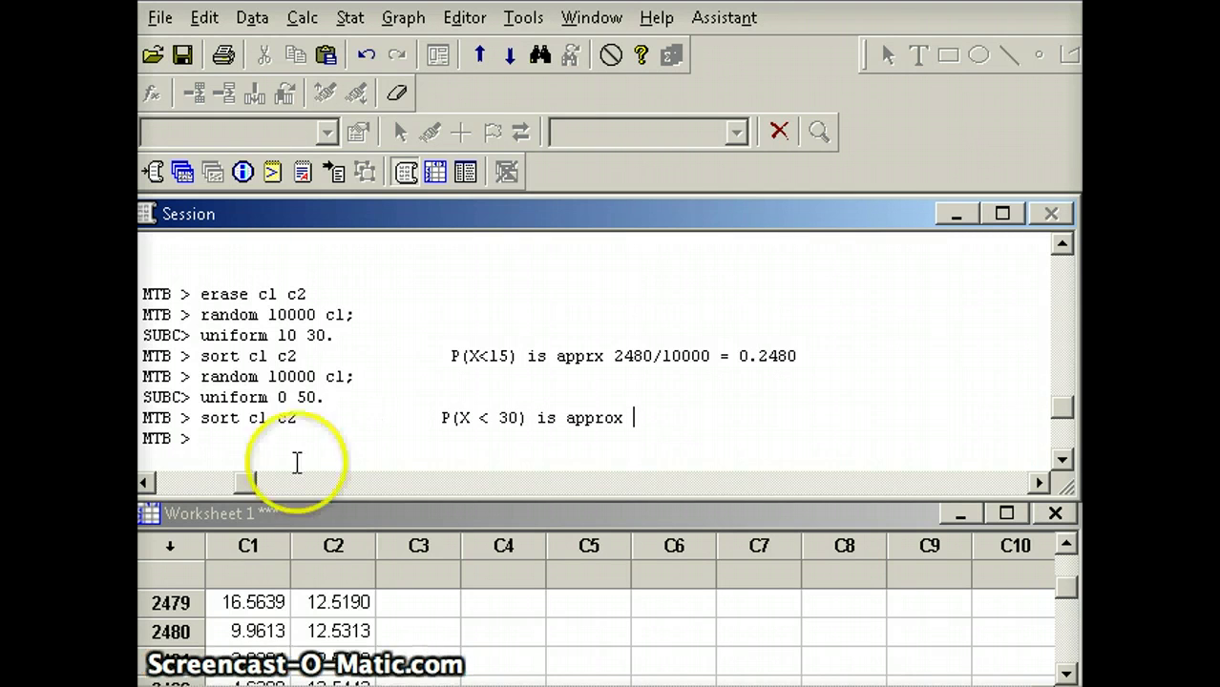
left_click_drag(1066, 587, 1067, 611)
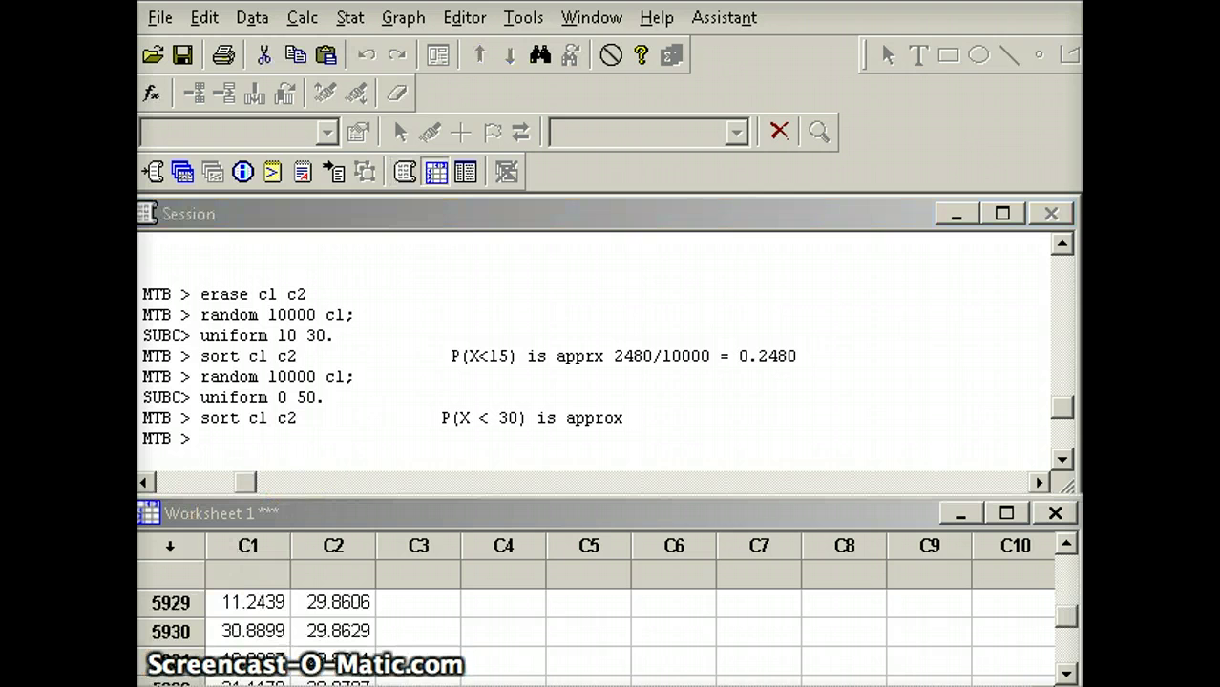
left_click(1066, 673)
left_click(1066, 673)
left_click(1067, 673)
left_click(1066, 673)
left_click(1066, 673)
left_click(1066, 673)
left_click(1066, 673)
left_click(1066, 673)
left_click(1067, 673)
left_click(1067, 673)
left_click(1066, 673)
left_click(1066, 673)
left_click(1066, 673)
left_click(1066, 673)
left_click(1066, 673)
left_click(1066, 673)
left_click(1066, 673)
left_click(1066, 673)
left_click(1066, 673)
left_click(1066, 673)
left_click(1067, 673)
left_click(1066, 673)
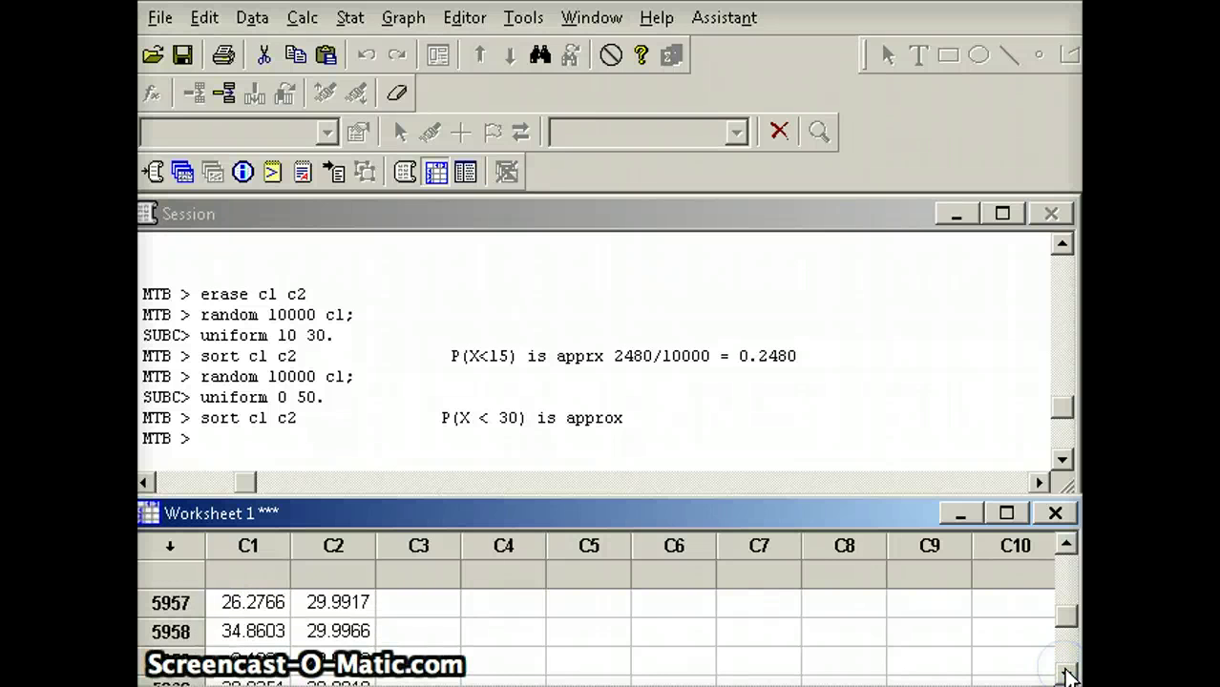
Confirm row 5958 is the last C2 value below 30 and finish the note with '5958/10000 = .5958'
left_click(357, 634)
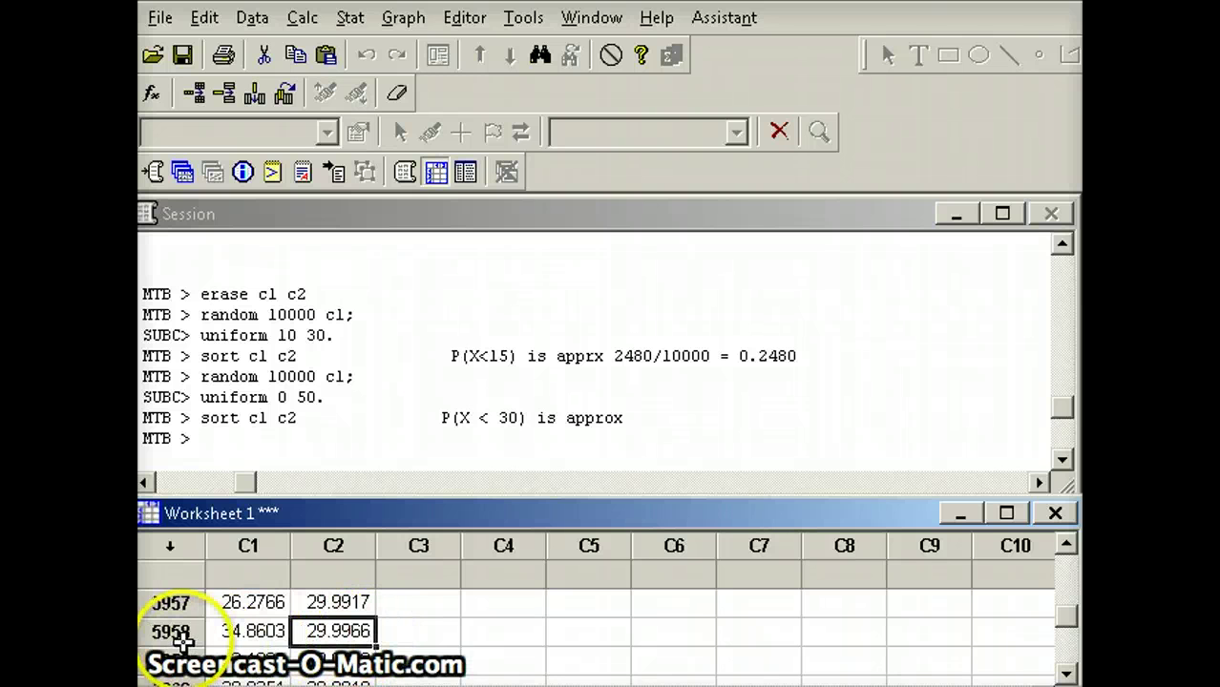
left_click(648, 417)
type("5958")
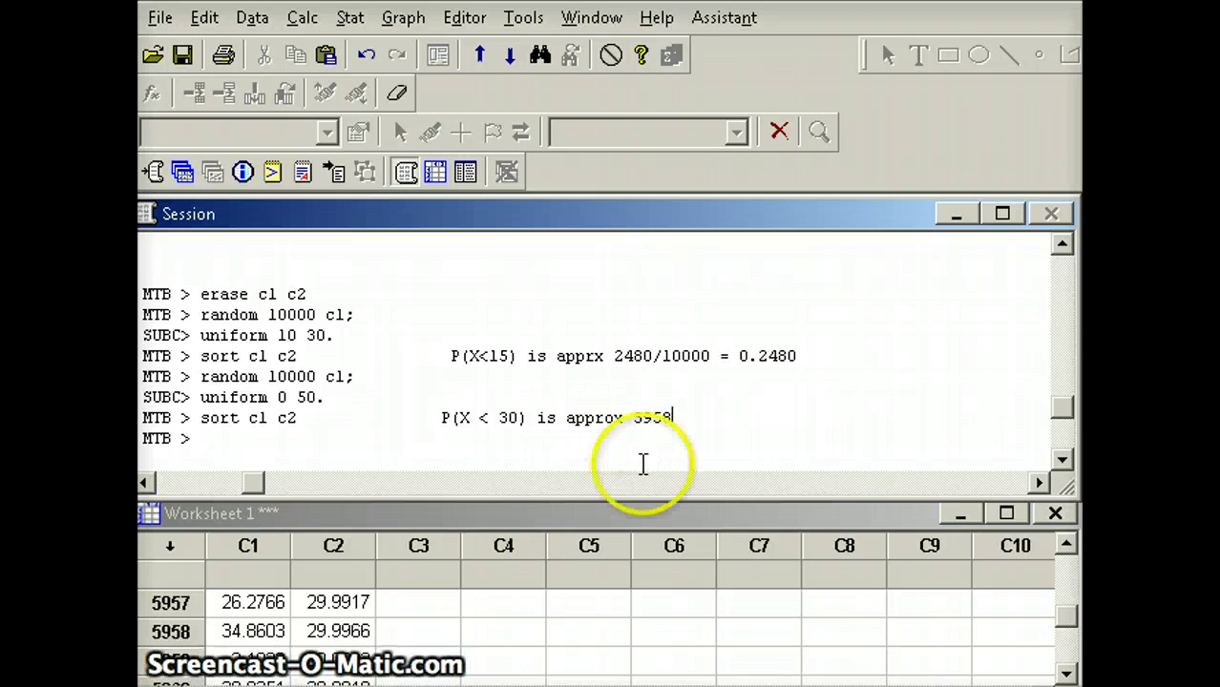
type("/100")
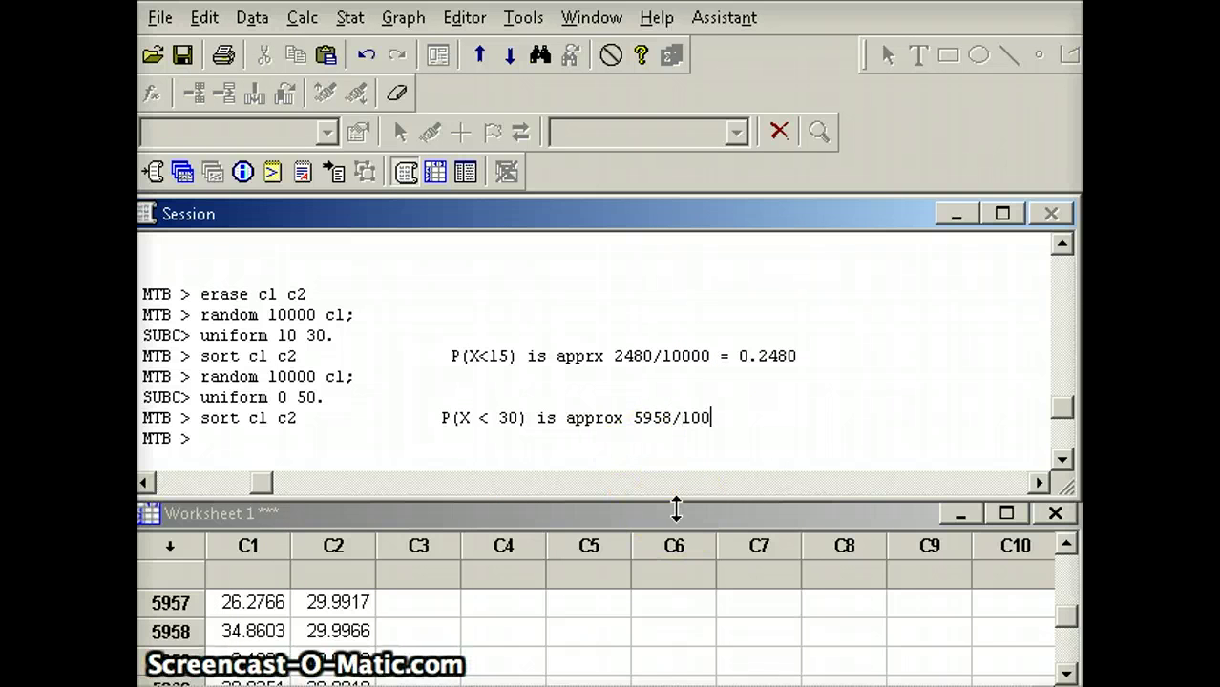
type("00")
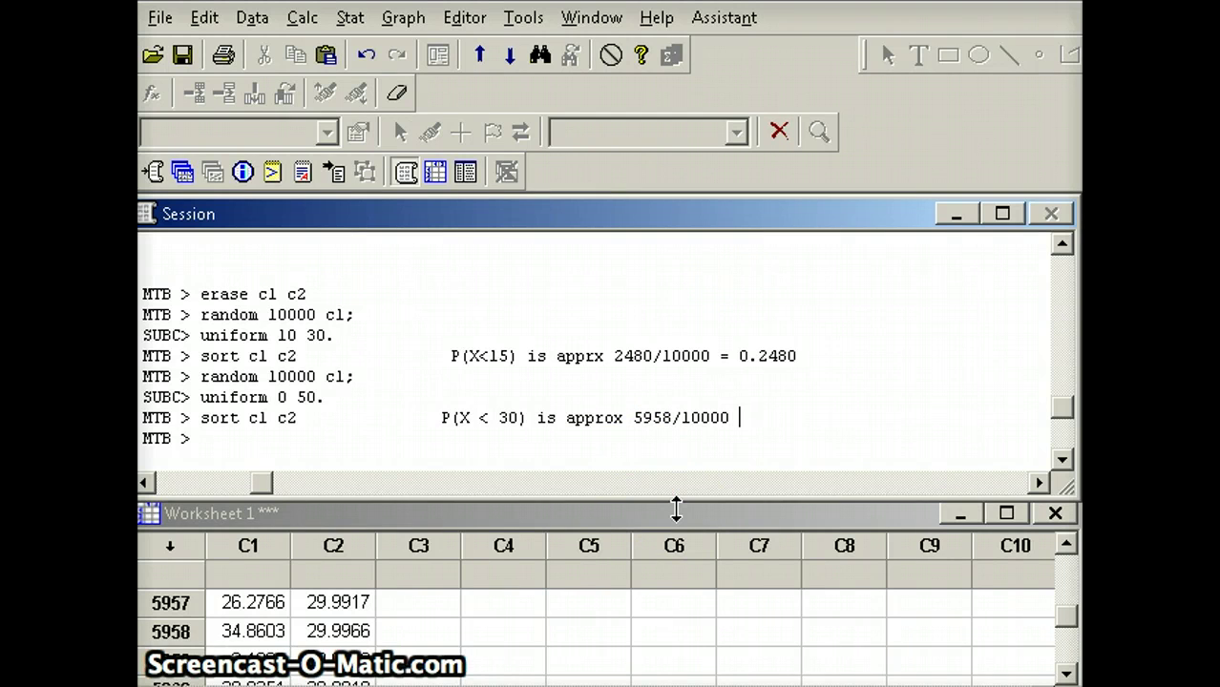
type(" = .5")
type("95")
type("8")
left_click(413, 580)
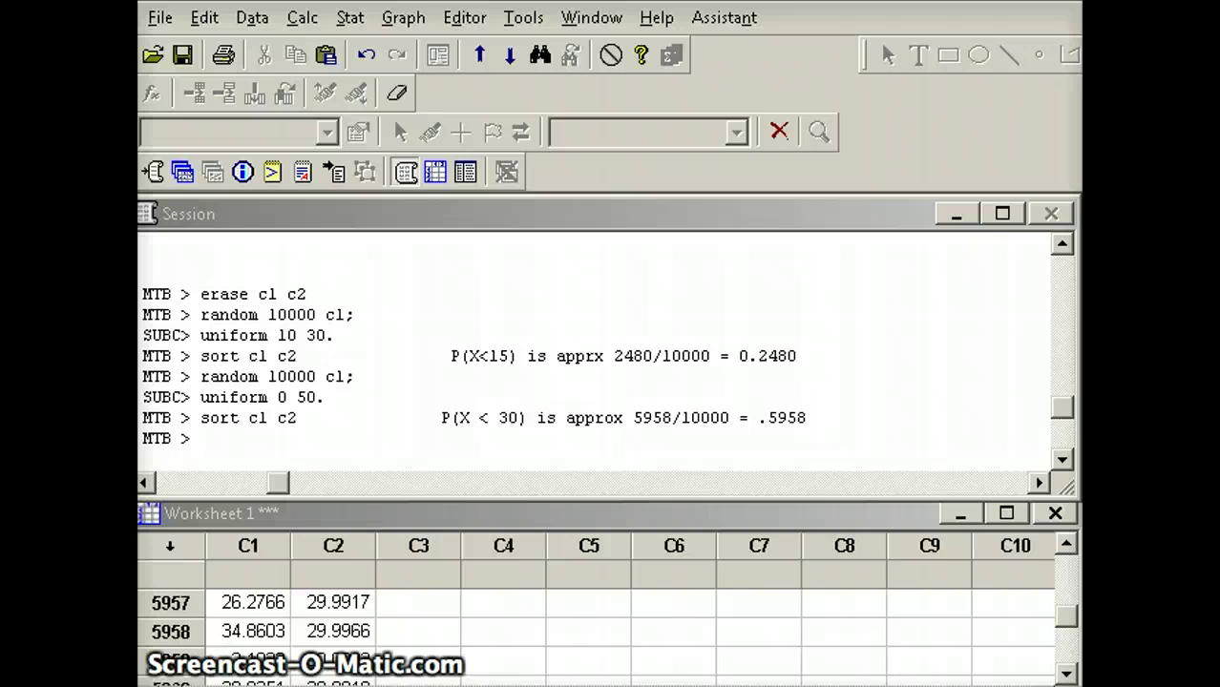
Add a fresh MTB > prompt line and type the note 'P(X>40) is approx' on it
left_click(442, 432)
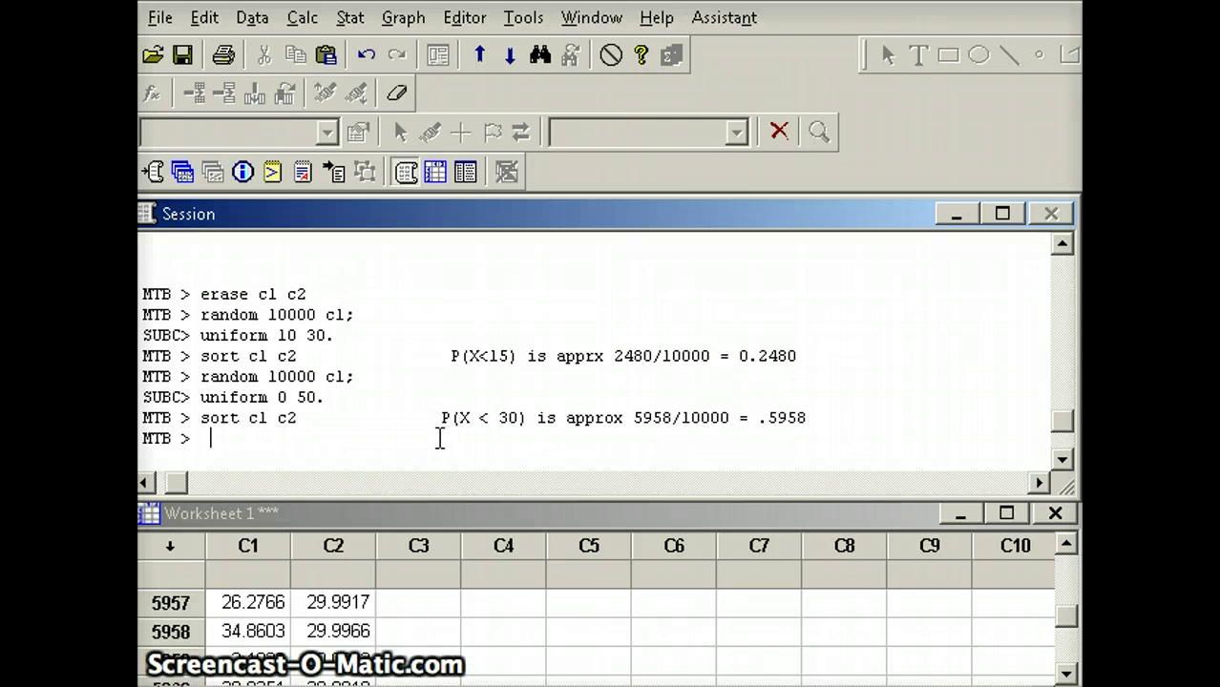
key("Return")
left_click(442, 417)
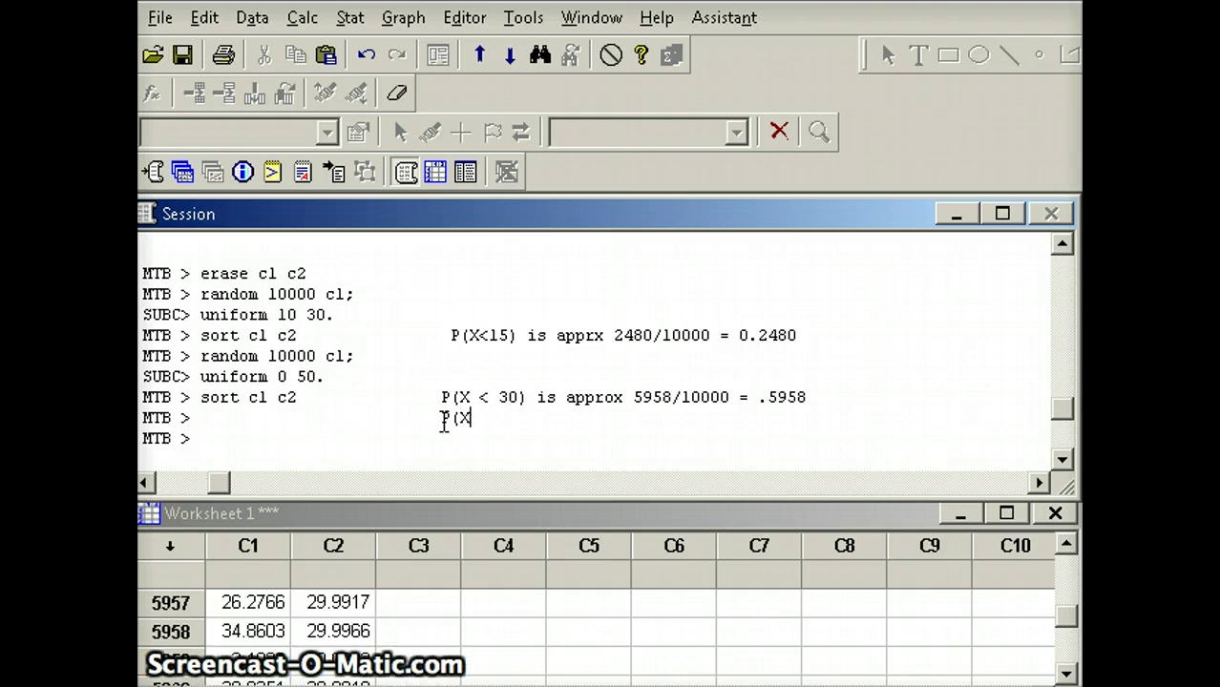
type("P(X>40")
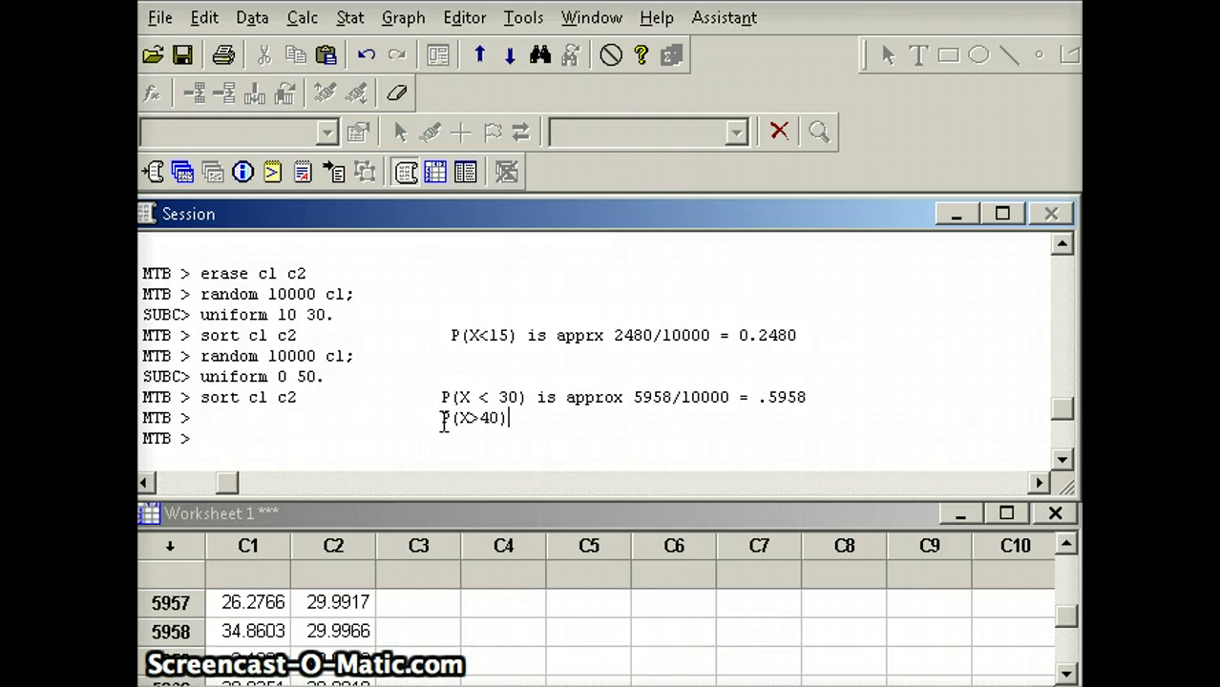
type(") i")
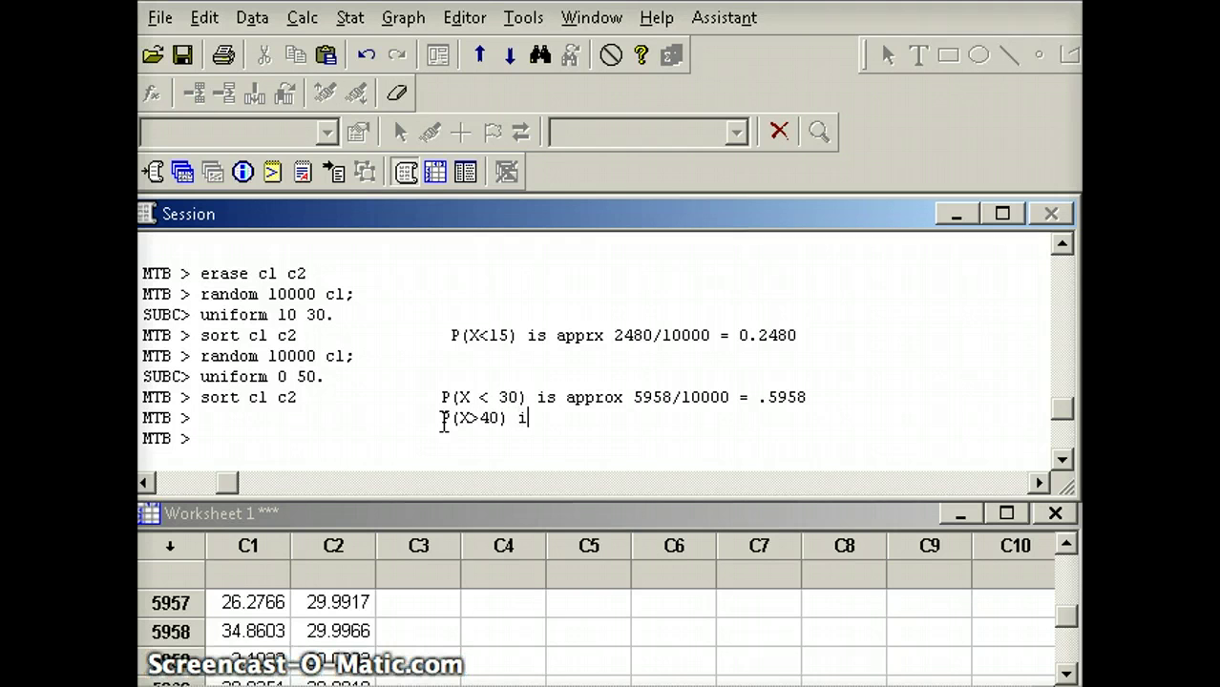
type("s approx")
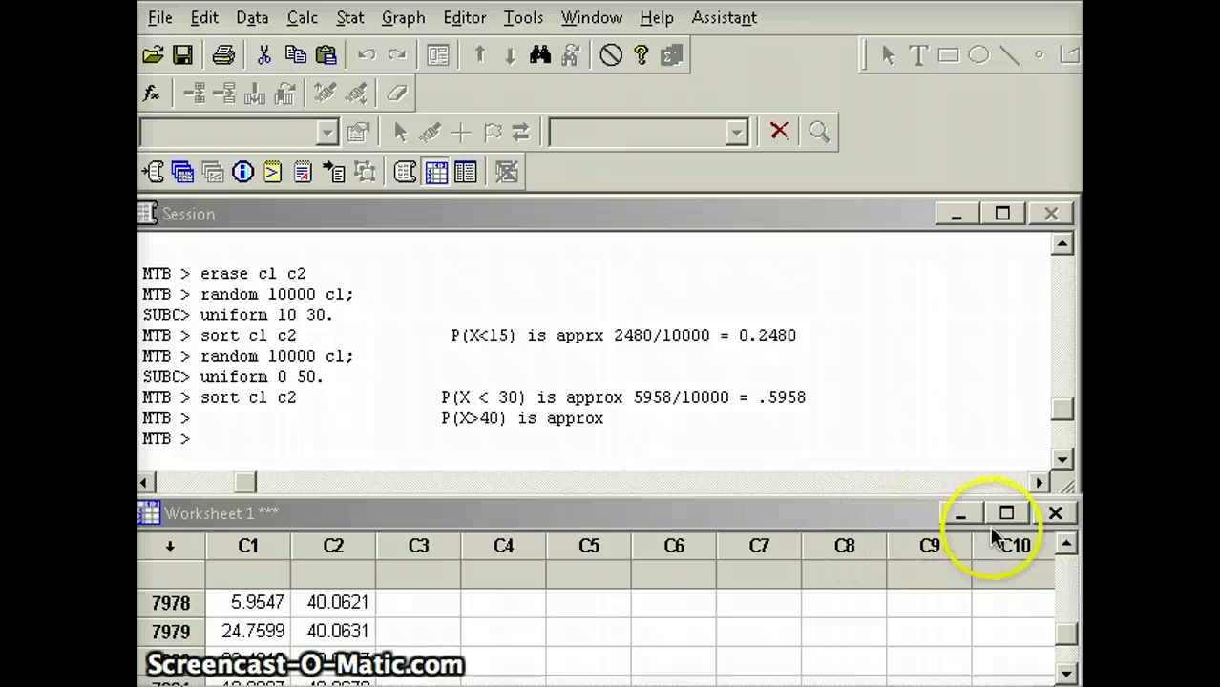
Scroll the worksheet up to row 7968, the last sorted C2 value below 40, then return to the session
double_click(1065, 547)
double_click(1066, 547)
double_click(1067, 547)
left_click(1065, 547)
left_click(1066, 547)
left_click(1066, 547)
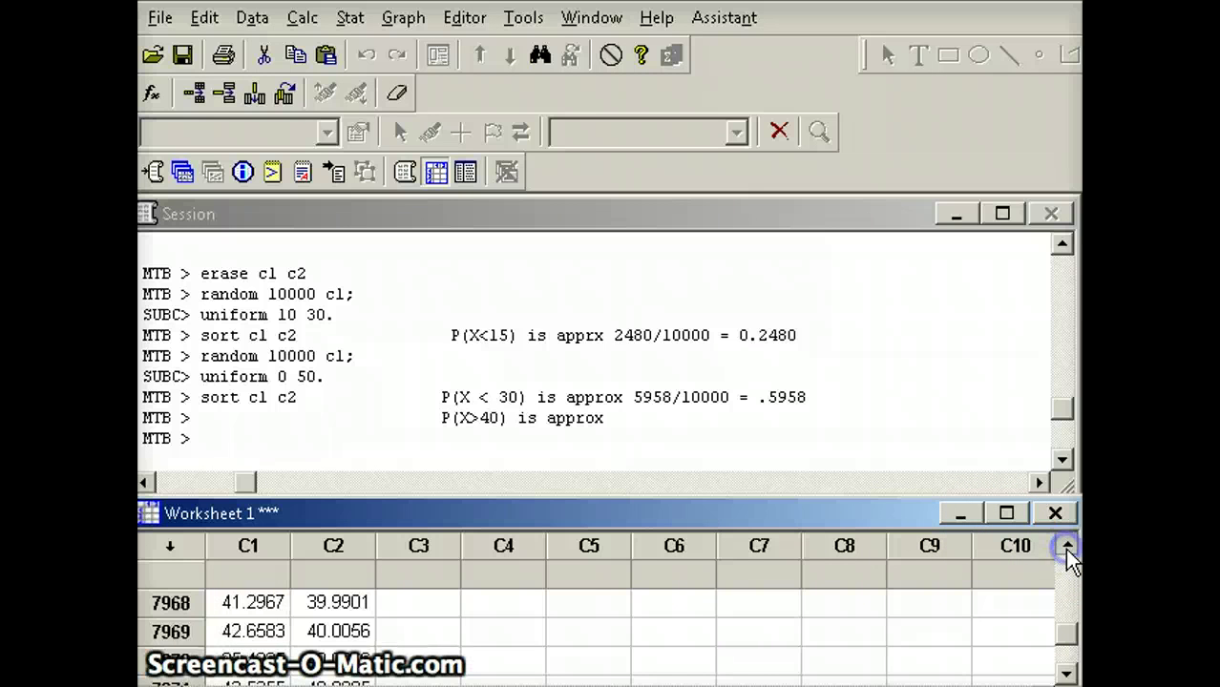
left_click(358, 611)
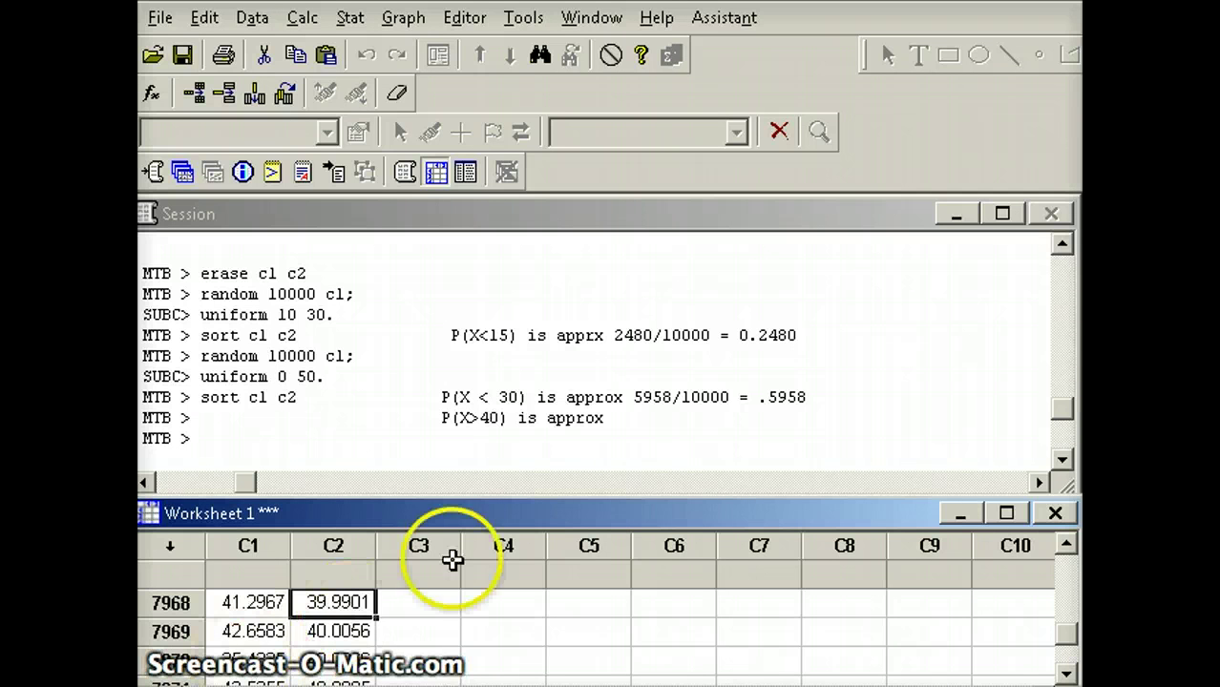
left_click(592, 417)
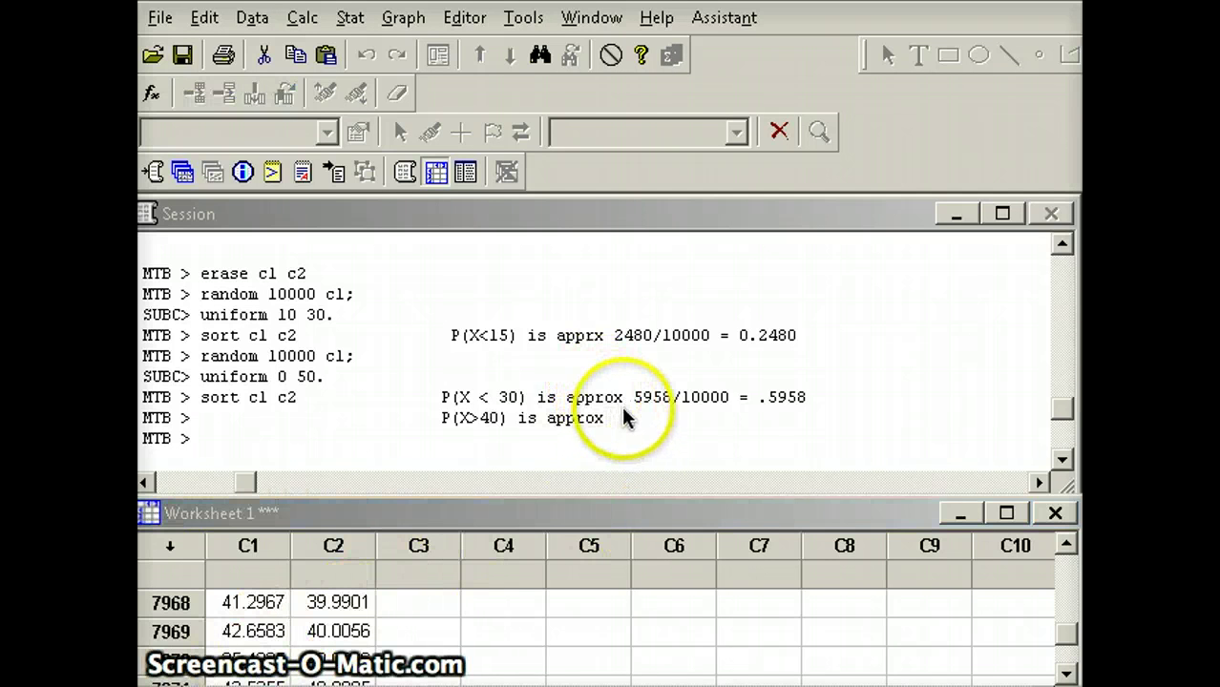
Complete the note as 'P(X>40) is approx 2032/10000 = .2032' and begin a 'P(X = 25)' note below
left_click(615, 417)
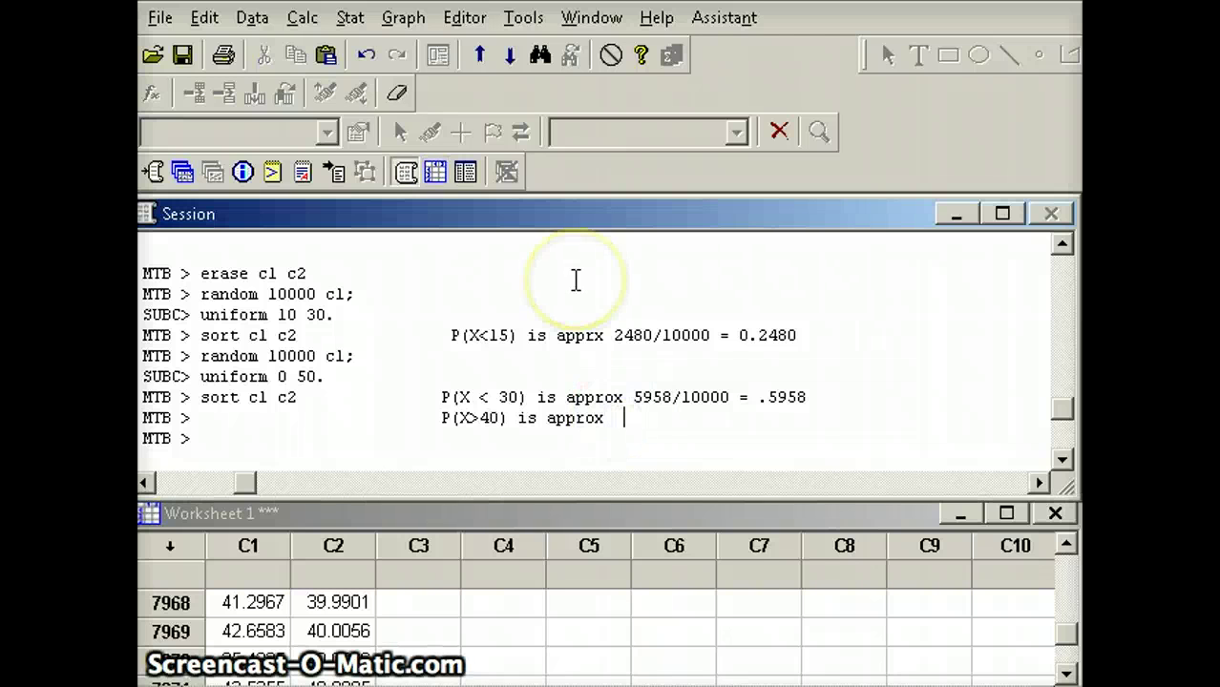
type("2032/10000")
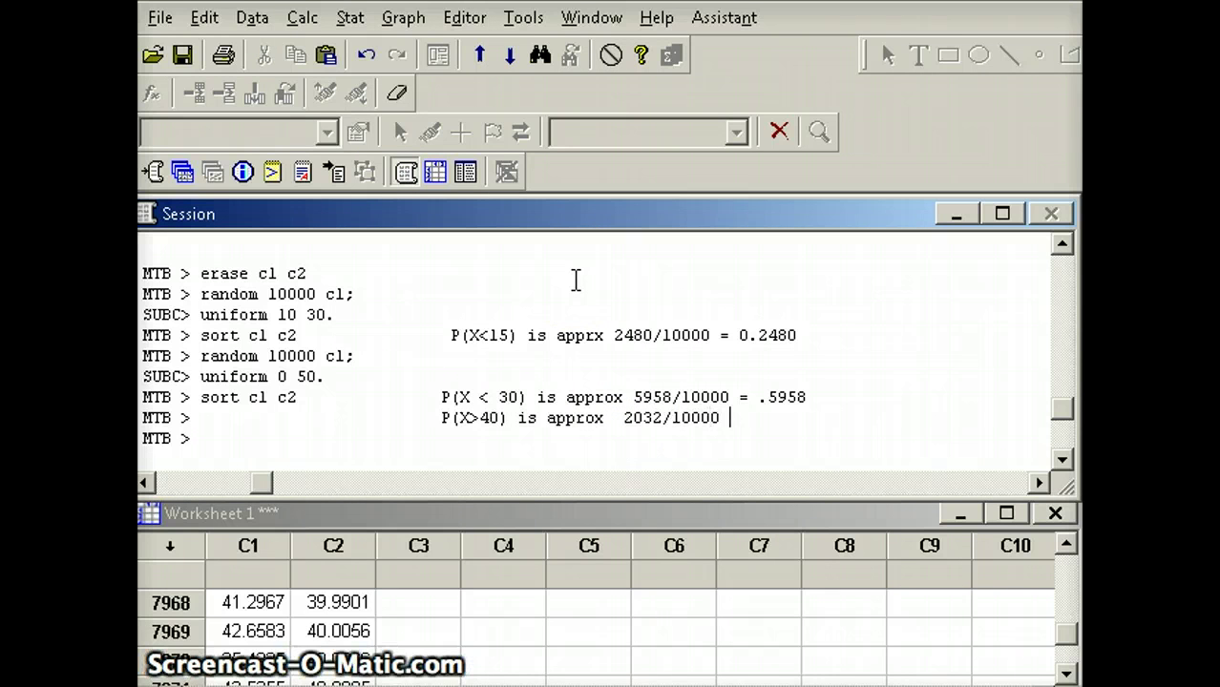
type(" = ")
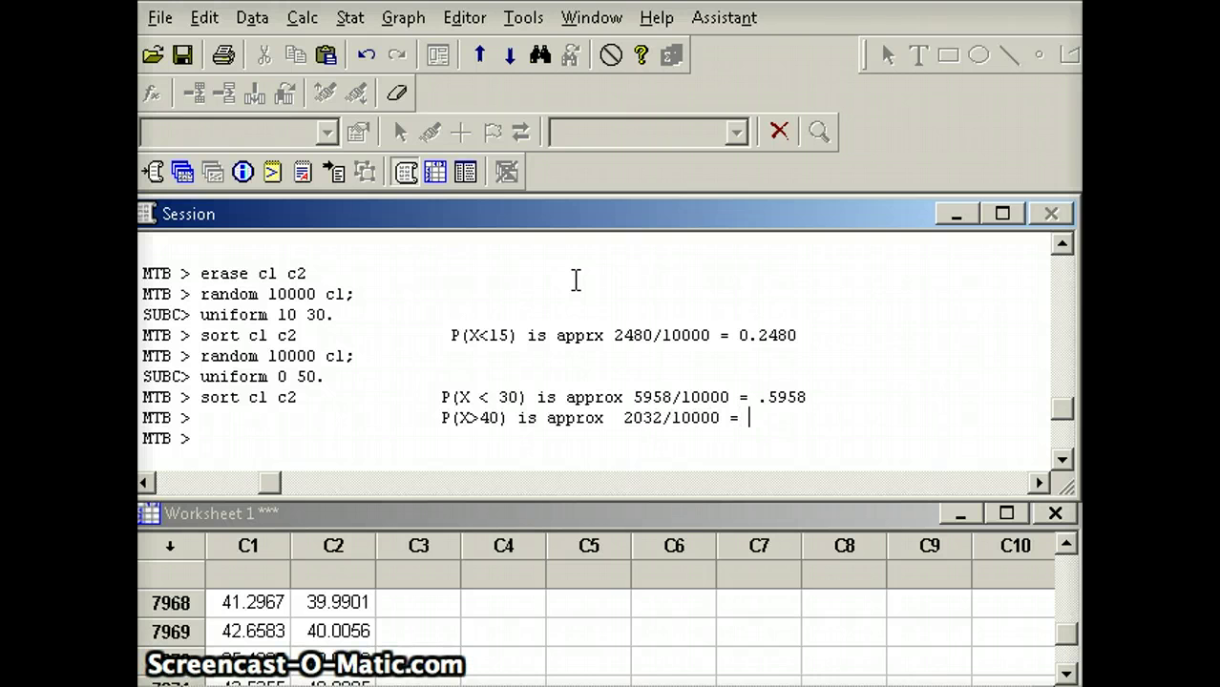
type(".2032")
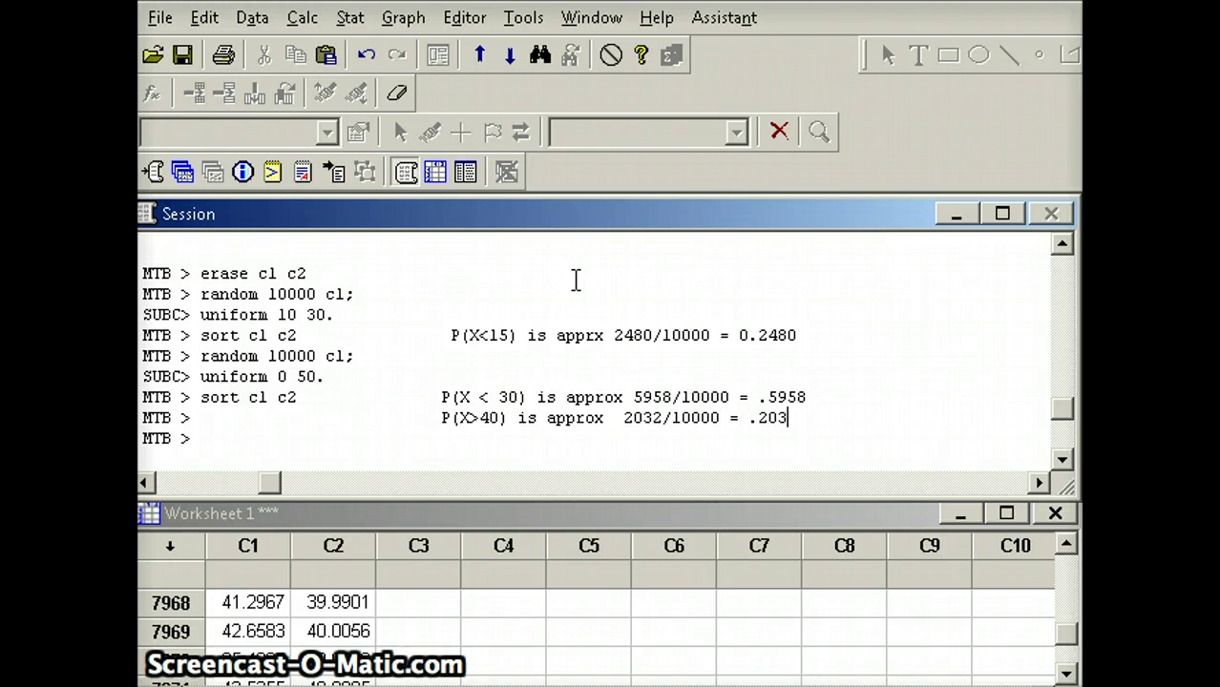
left_click(345, 444)
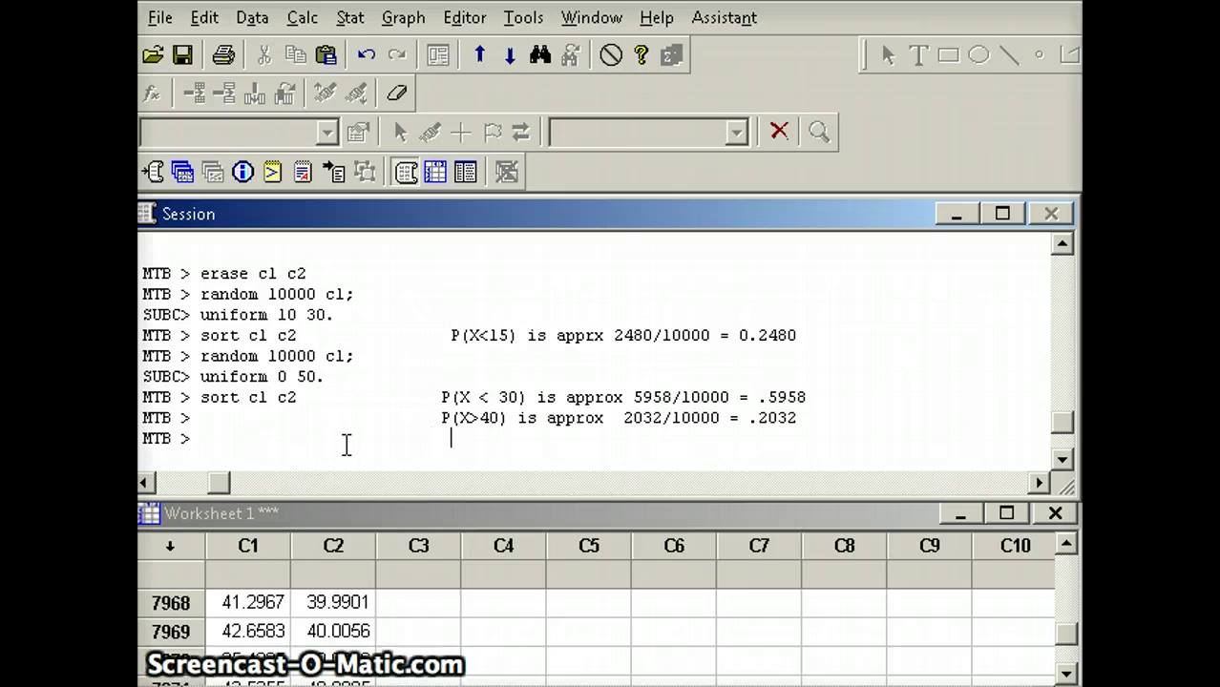
type("P(")
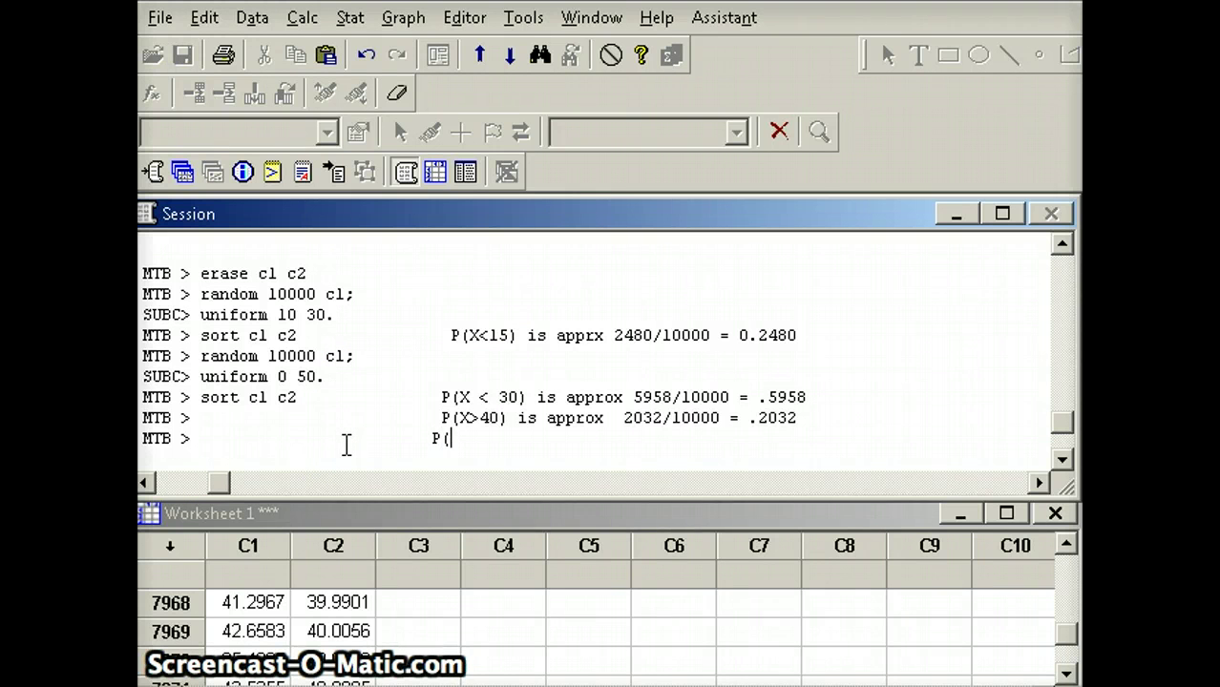
type("X = 2")
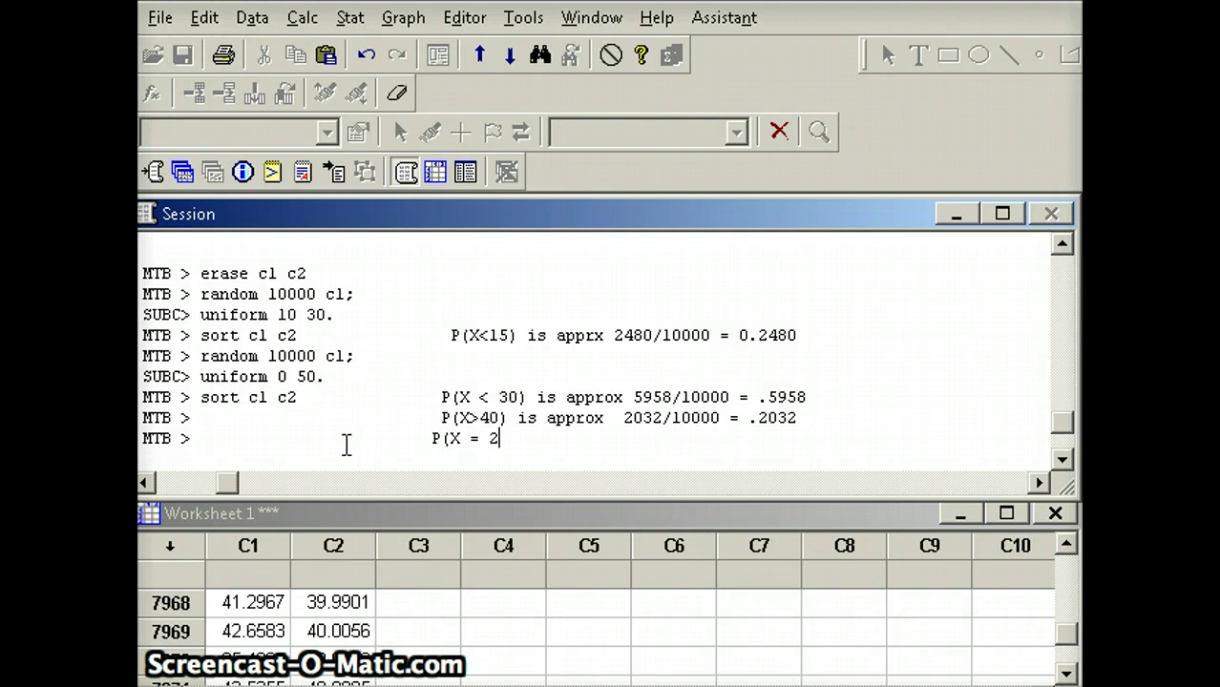
type("5)")
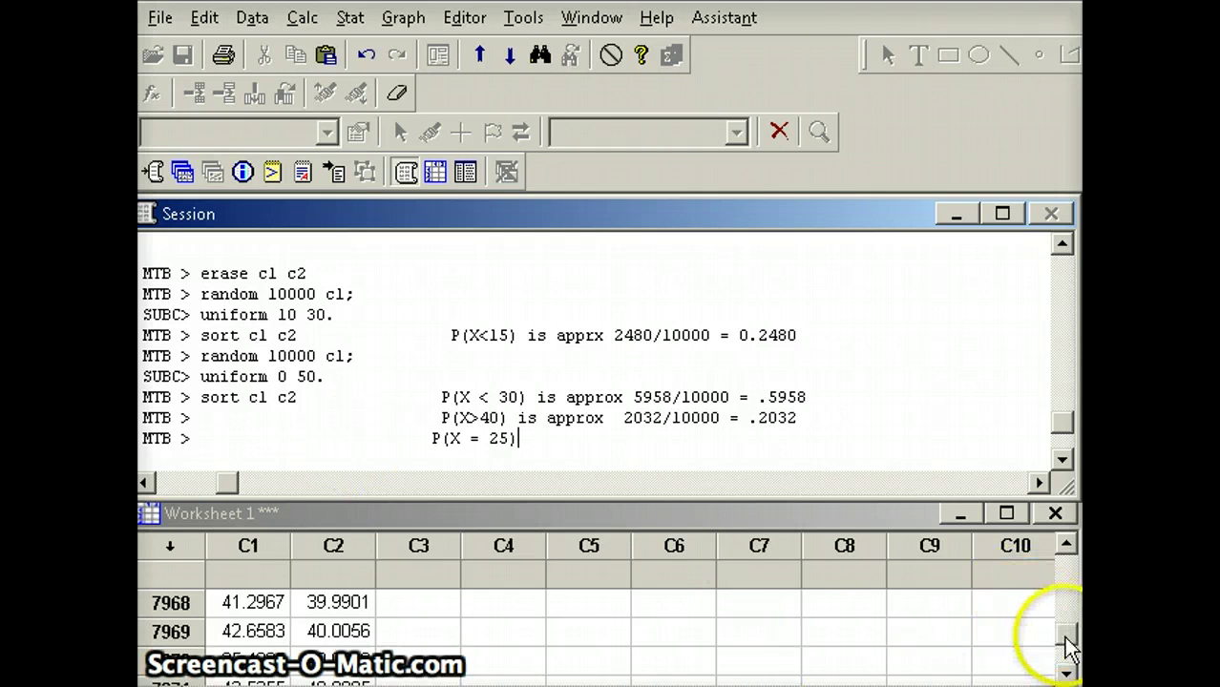
Scroll the worksheet to rows 4958–4959, where sorted C2 passes 25, then return to the P(X = 25) note
left_click_drag(1066, 634, 1067, 608)
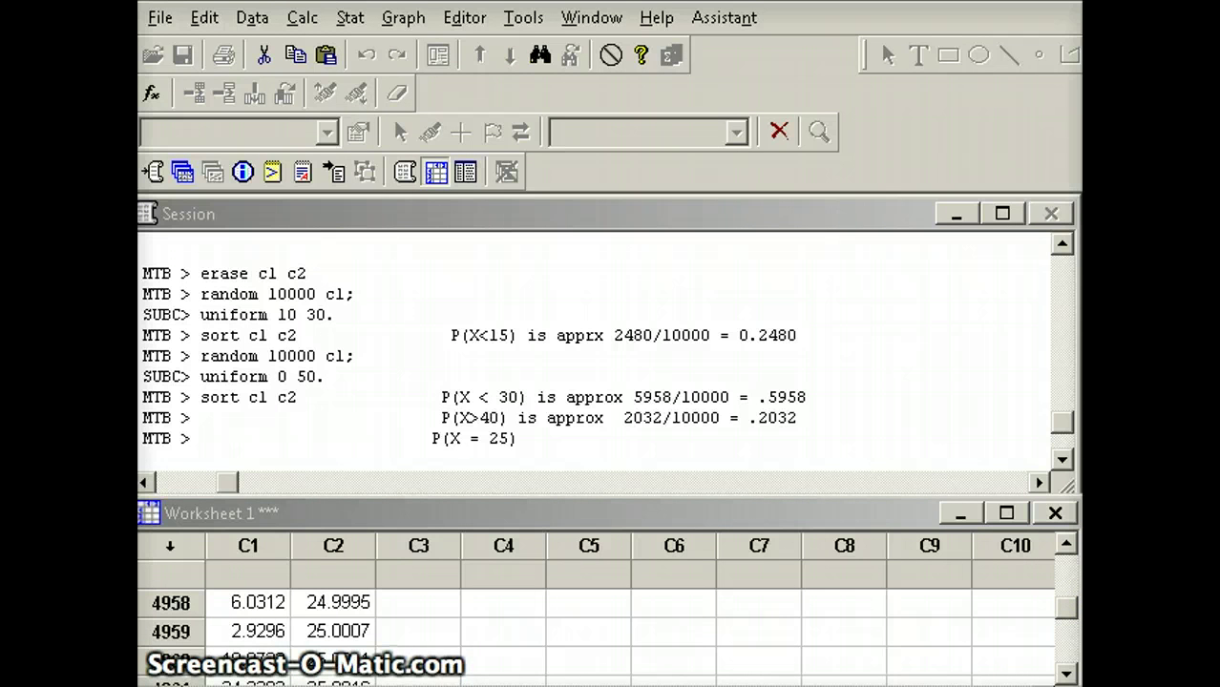
left_click(353, 631)
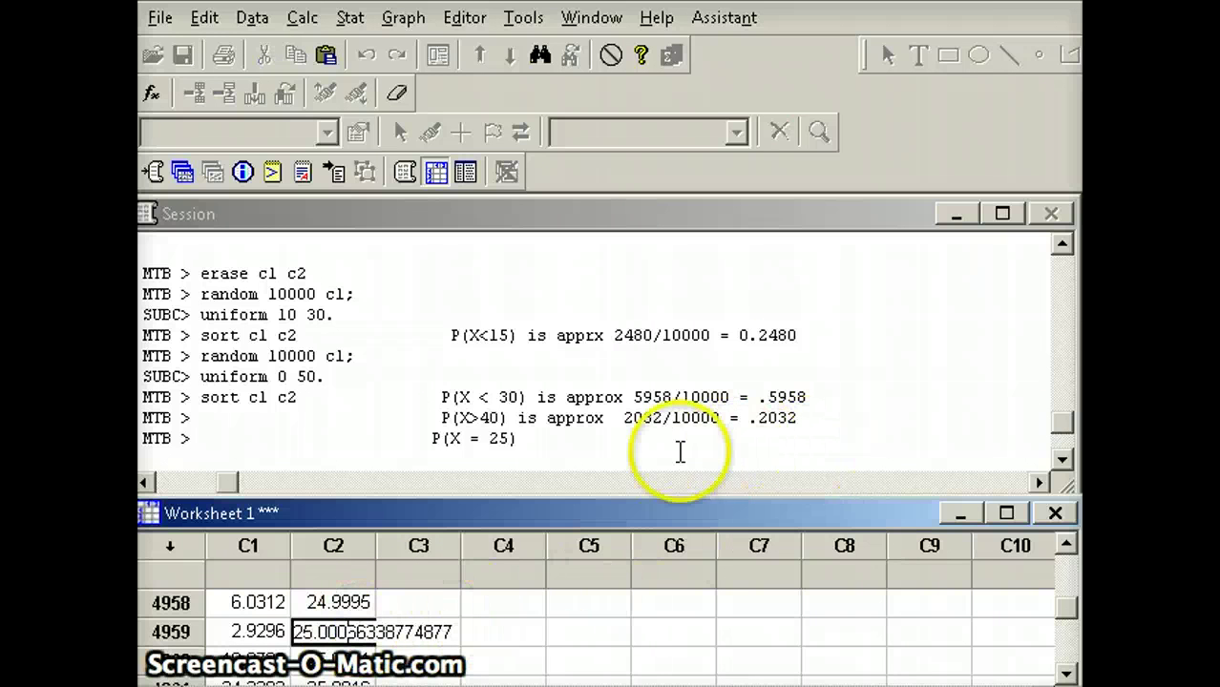
left_click(598, 442)
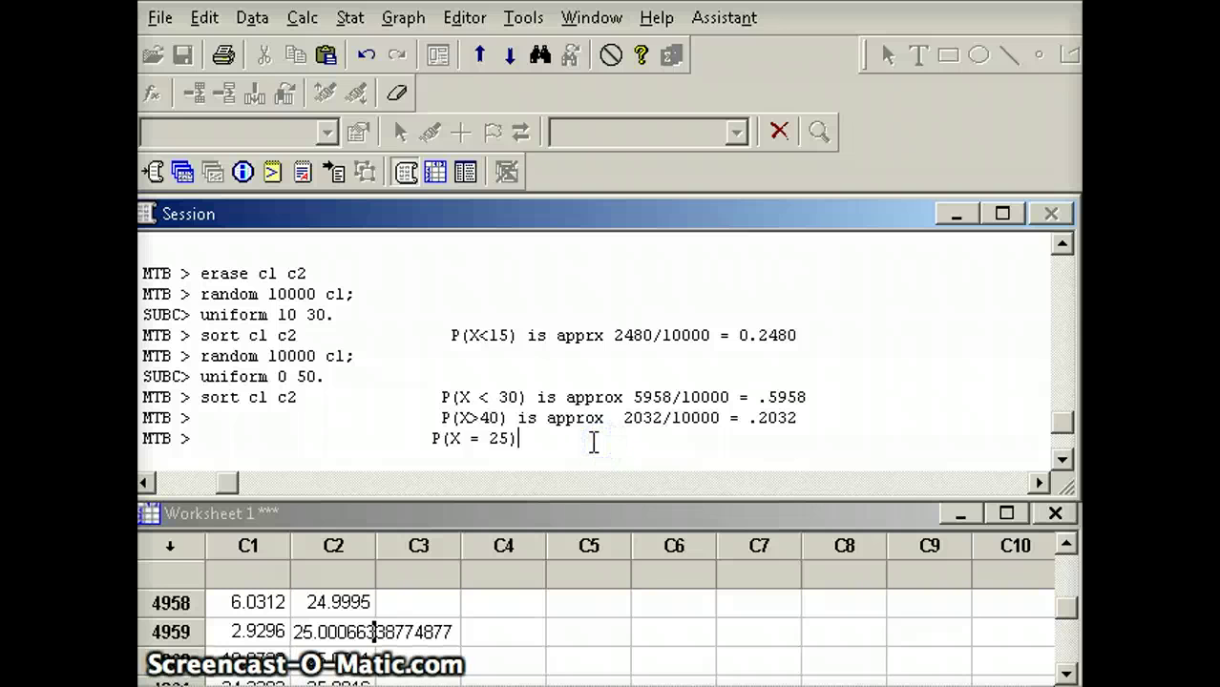